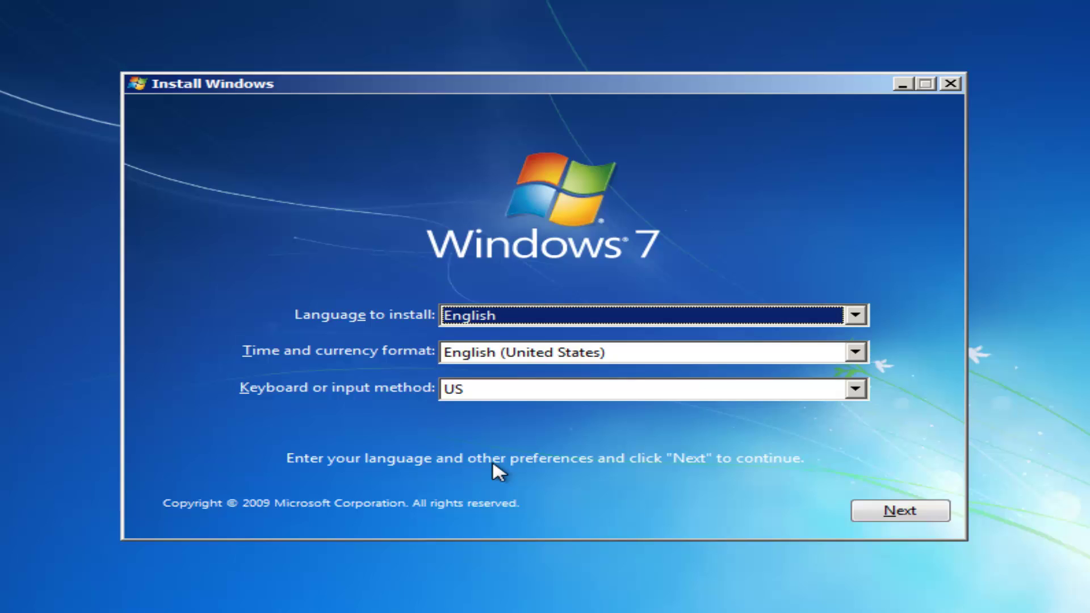
- Keep the default language settings and choose 'Repair your computer' instead of installing
click(902, 508)
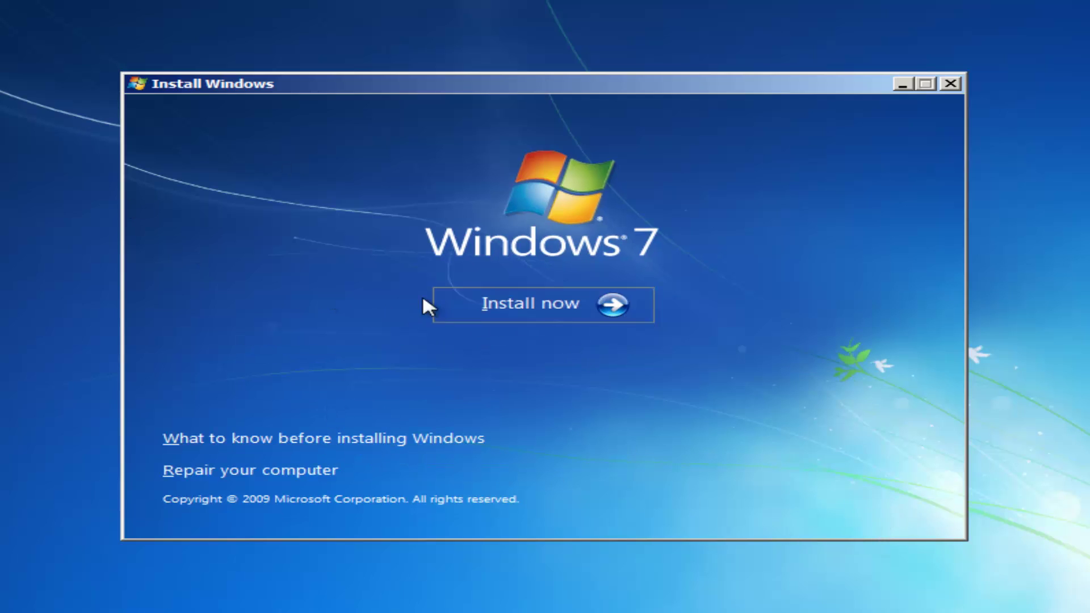
click(216, 472)
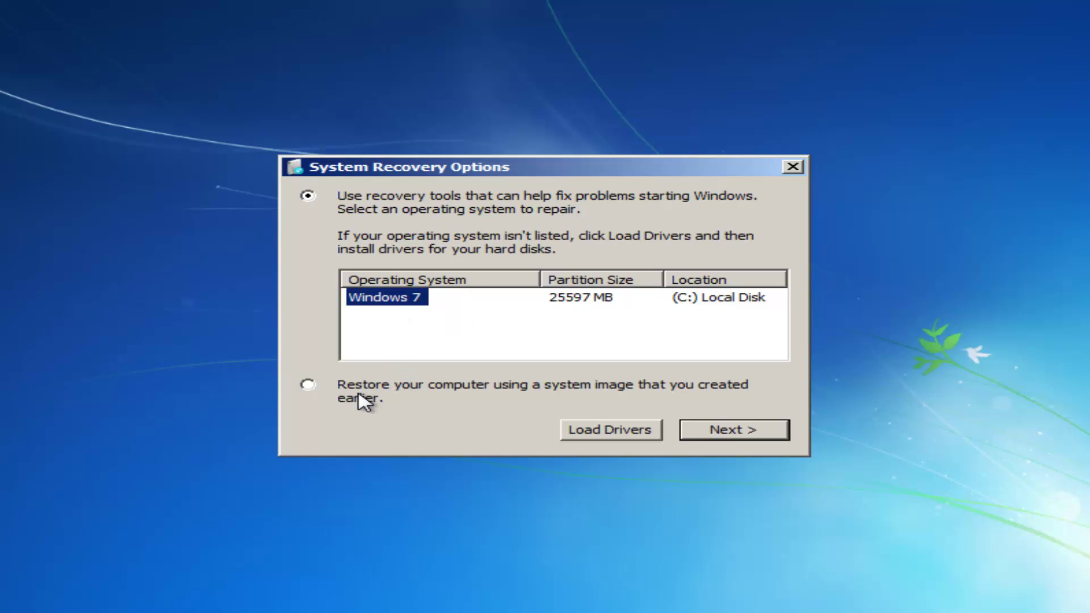
- Choose 'Use recovery tools' with the Windows 7 installation on C: selected and continue
click(307, 385)
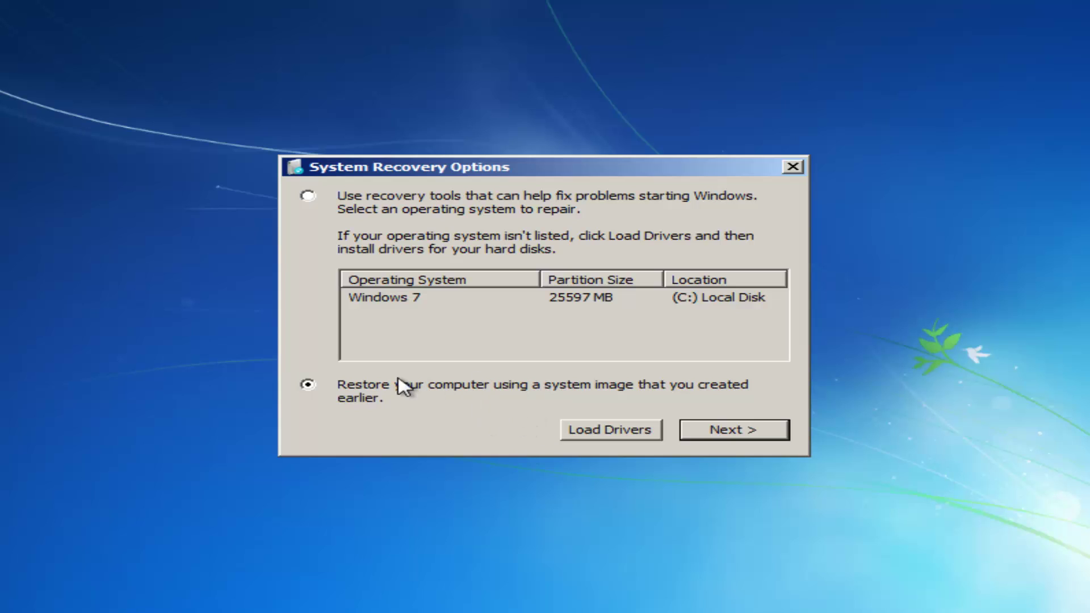
click(308, 196)
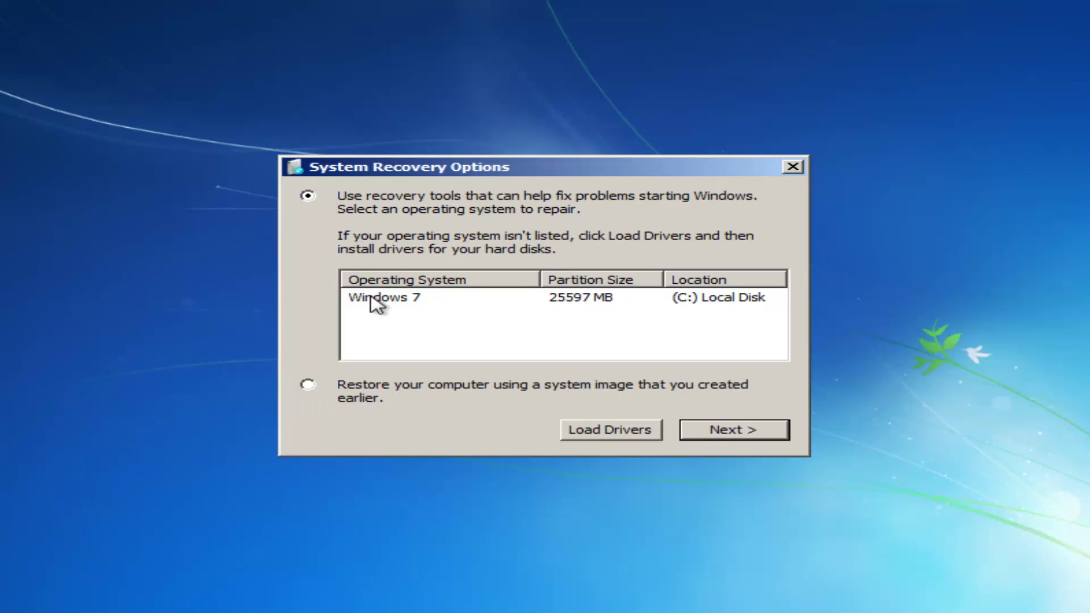
click(393, 303)
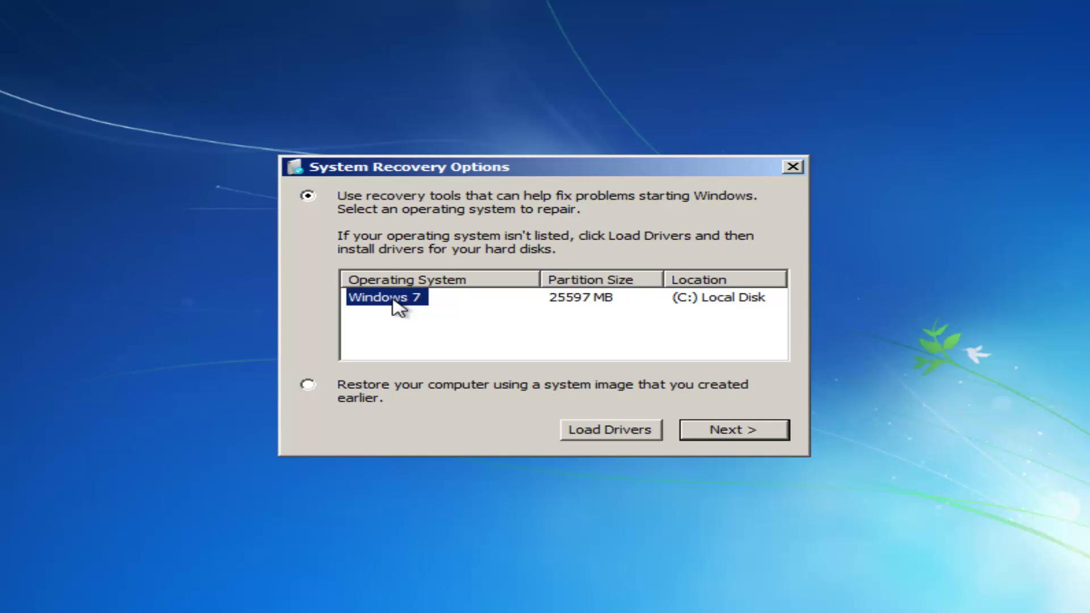
click(732, 434)
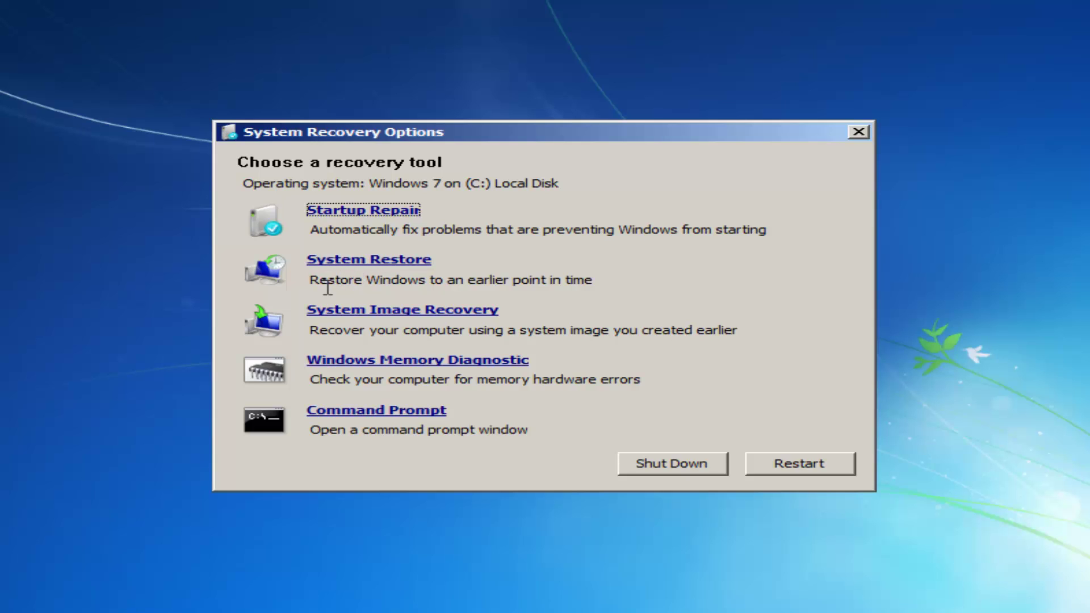
- Start System Restore from the 'Choose a recovery tool' list
click(349, 261)
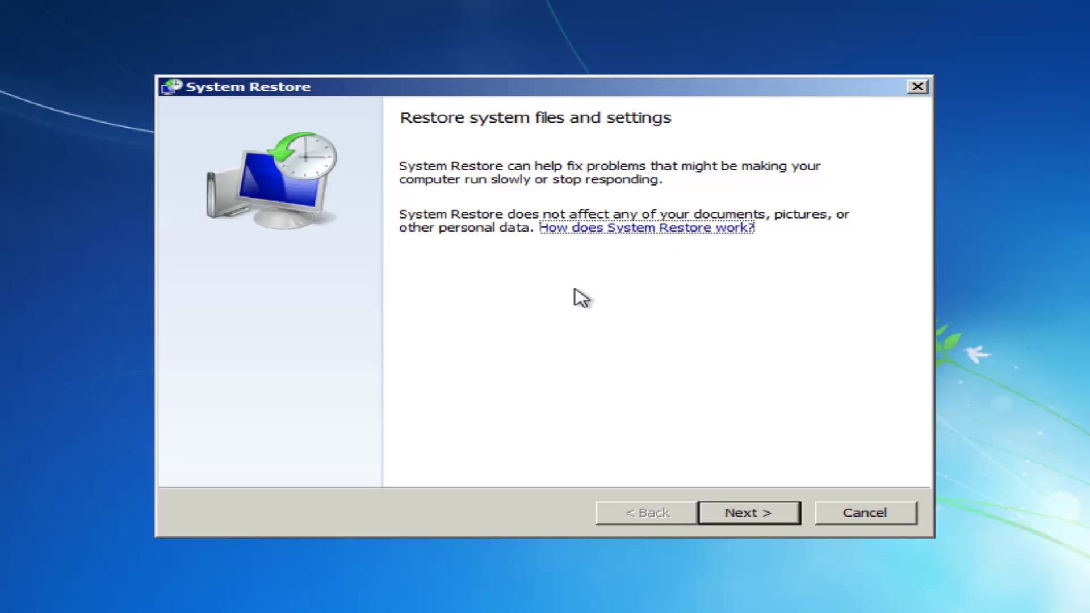
- View the 10/28/2017 'Installed VMware Tools' restore point, then back out to the first page
click(732, 530)
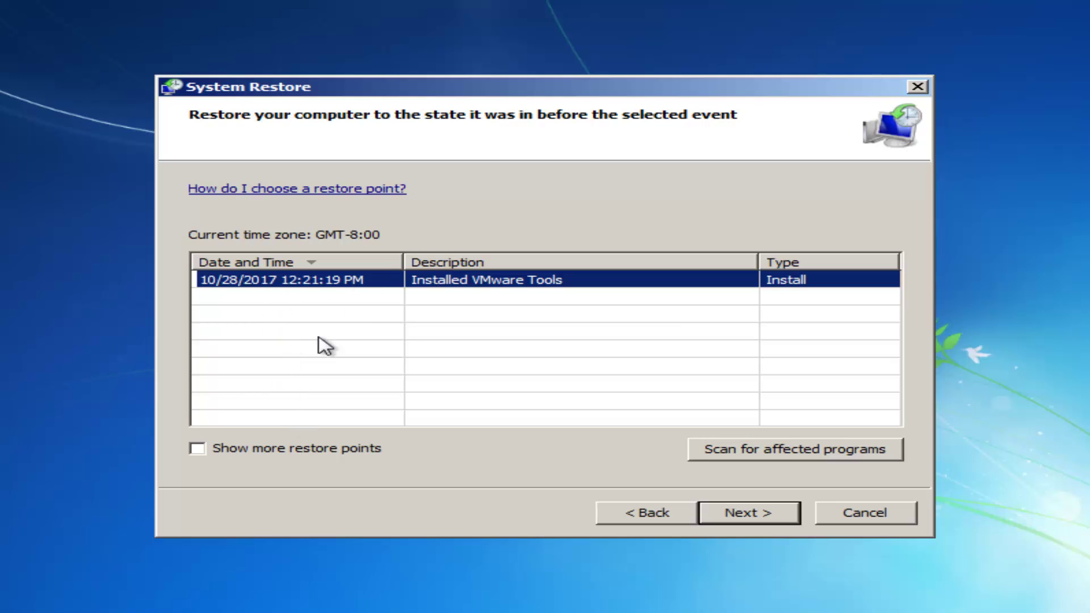
click(733, 517)
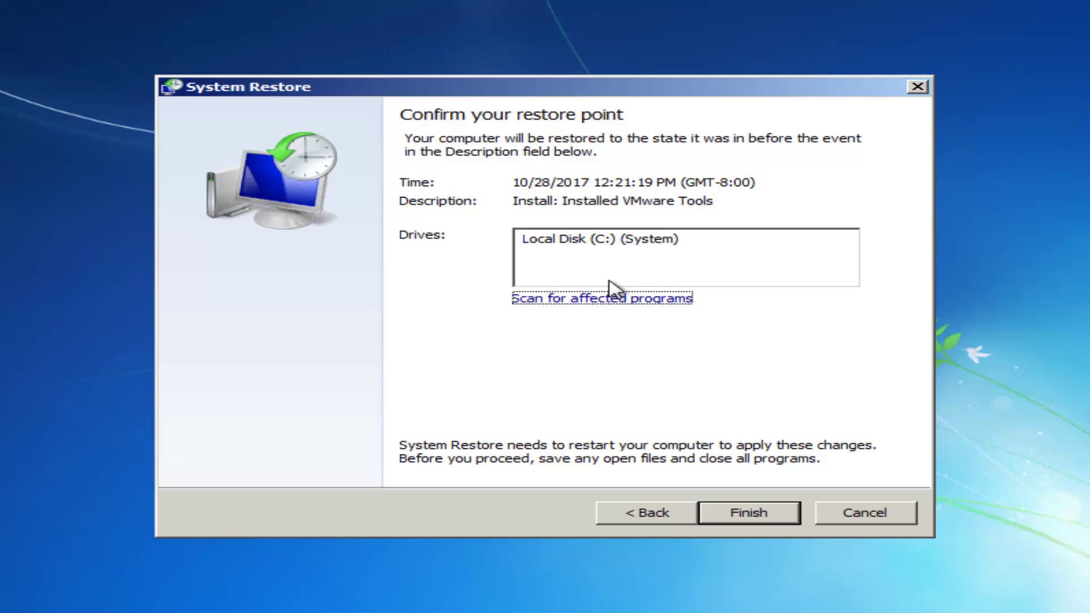
click(640, 521)
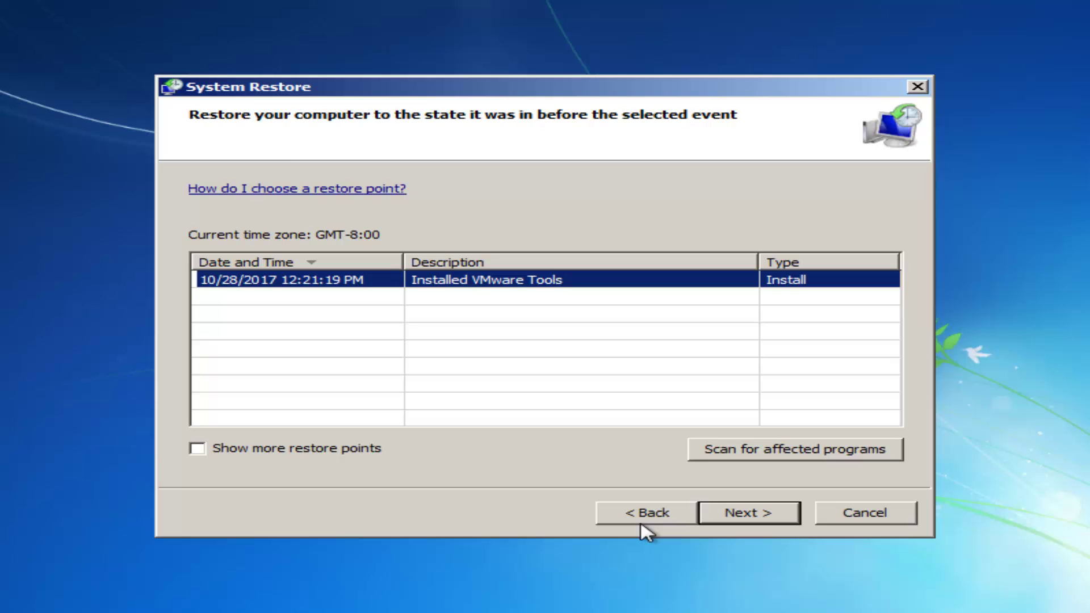
click(640, 521)
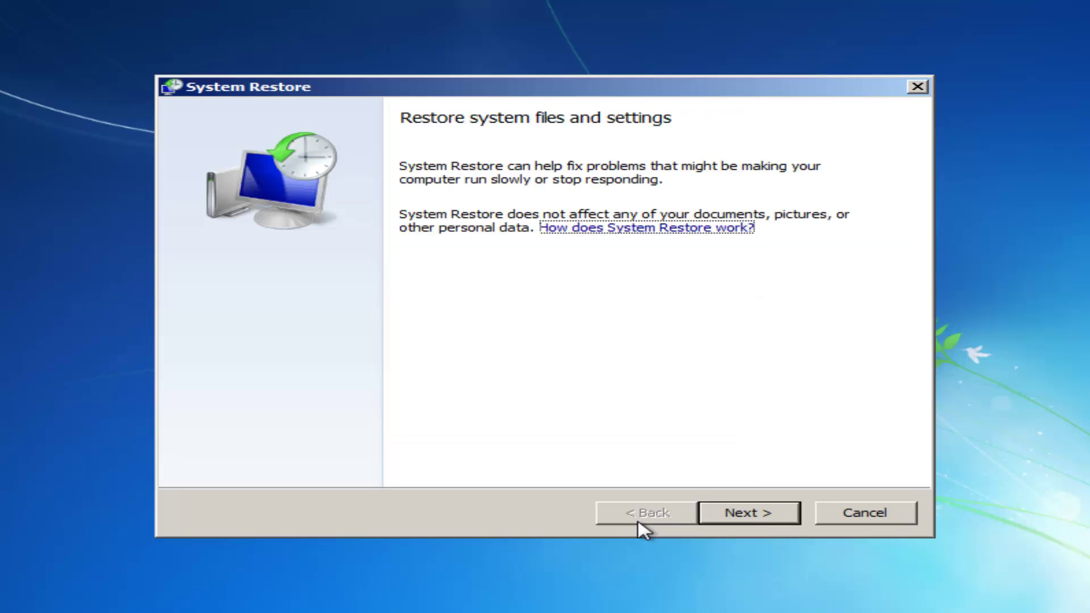
click(904, 520)
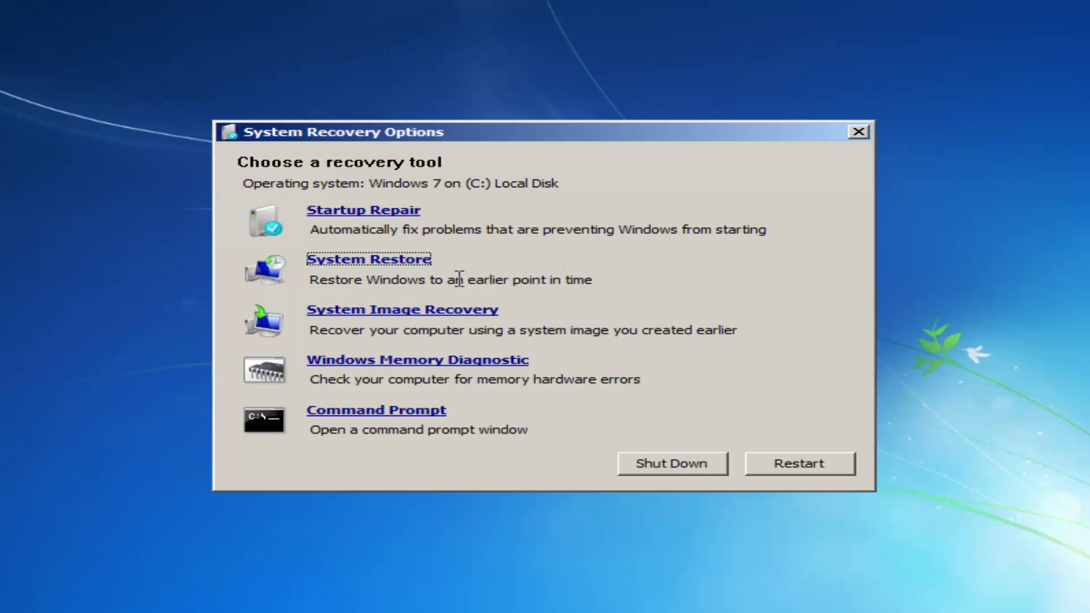
click(419, 260)
- Run Startup Repair on Windows 7, then cancel once it detects no problem
click(392, 214)
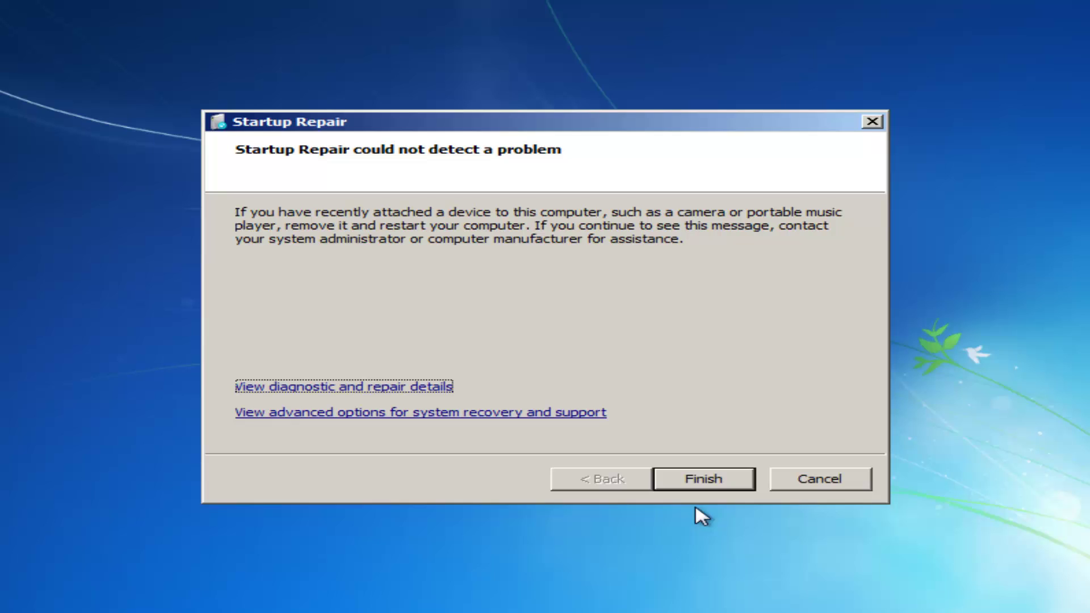
click(805, 480)
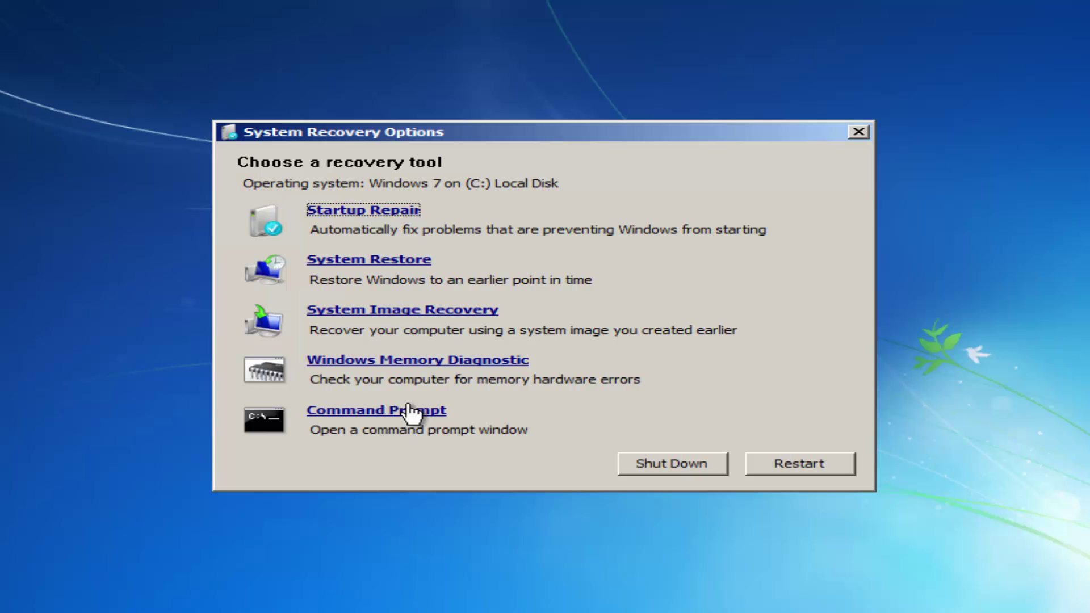
- Open the recovery Command Prompt and enter chkdsk C: /f at the X:\Sources> prompt
click(349, 414)
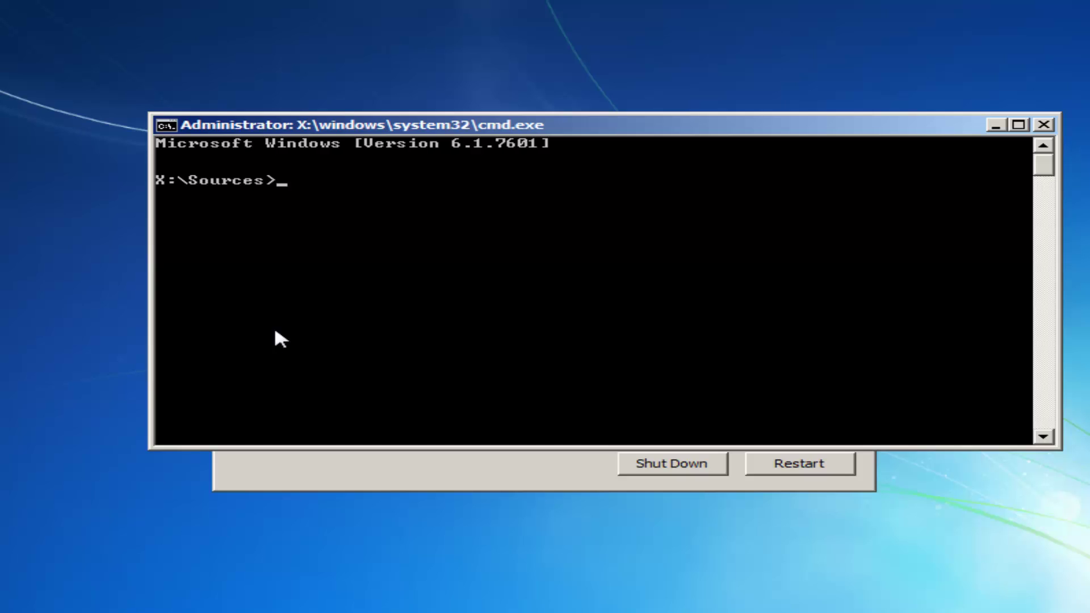
text(chk)
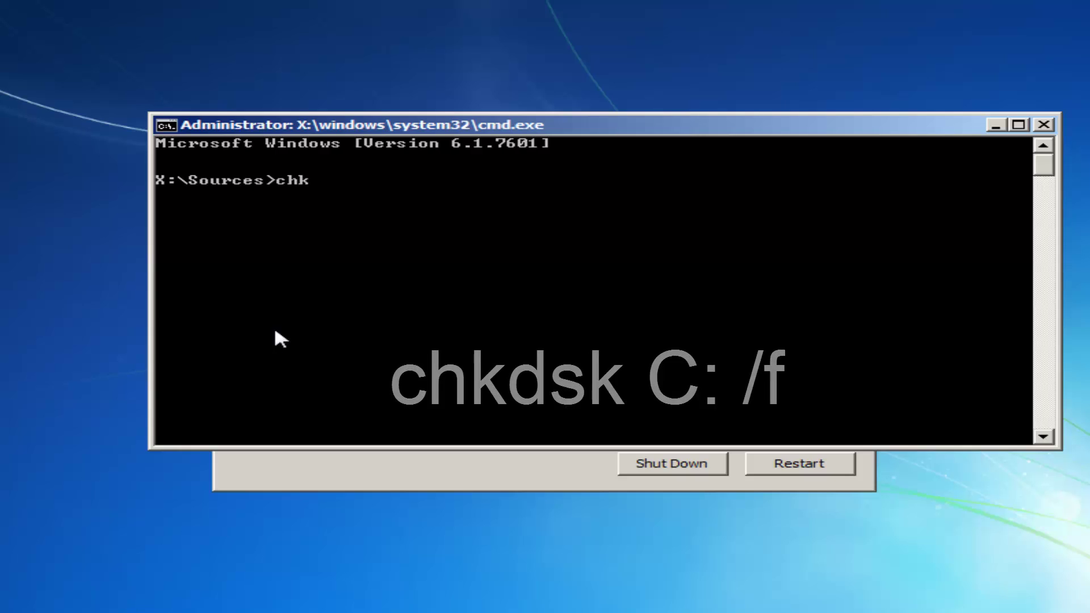
text(dsk)
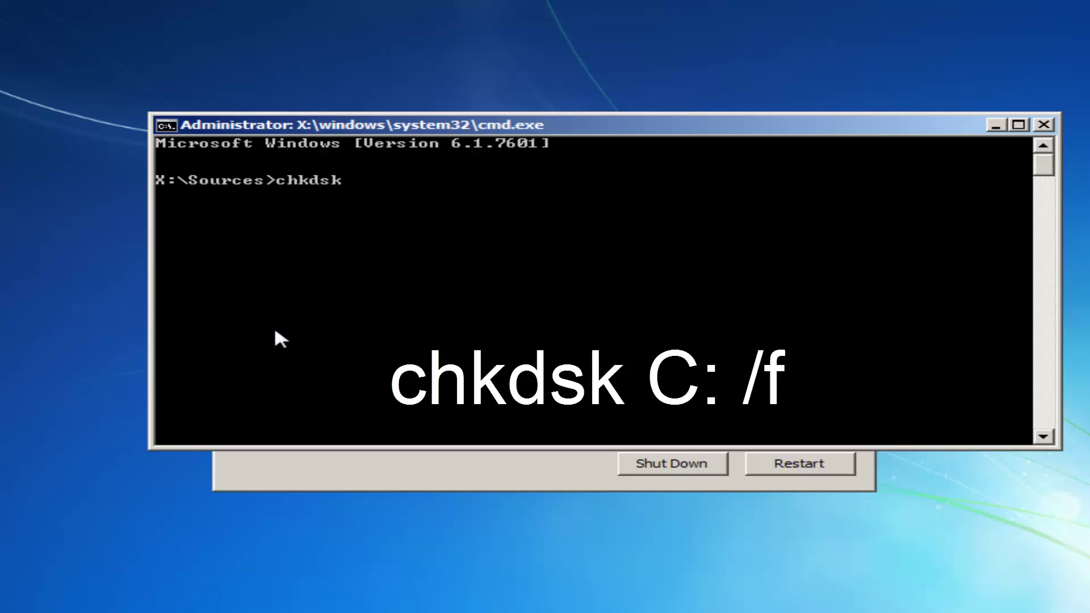
text(C: /f)
- Execute chkdsk C: /f and let it finish fixing the file system, showing 0 KB bad sectors
key(Return)
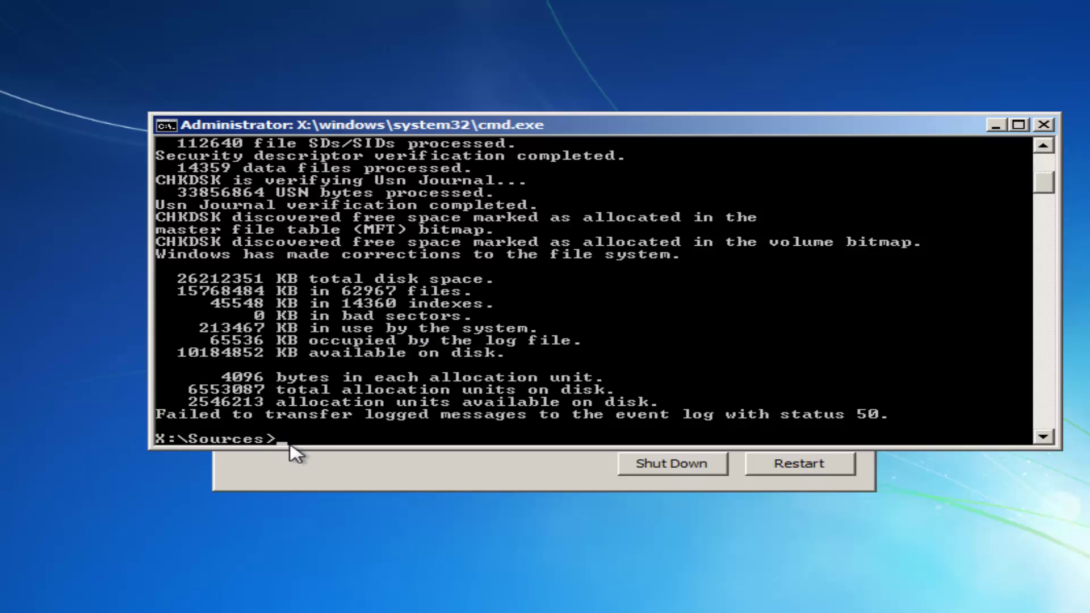
- Run sfc /scannow and review its output reporting a pending repair that needs a reboot
text(sfc)
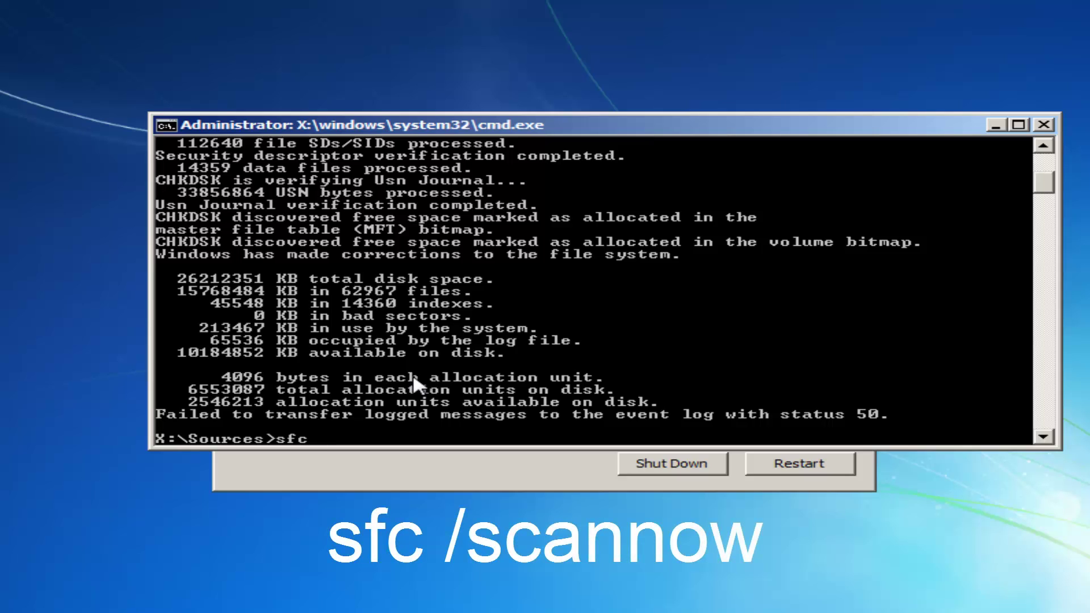
text( /scannow)
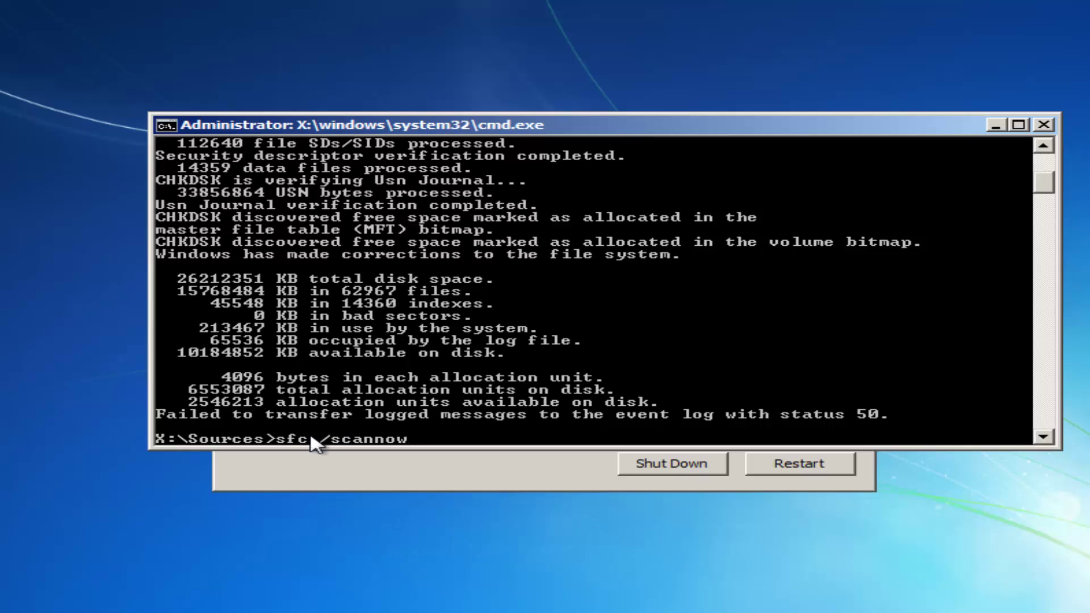
key(Return)
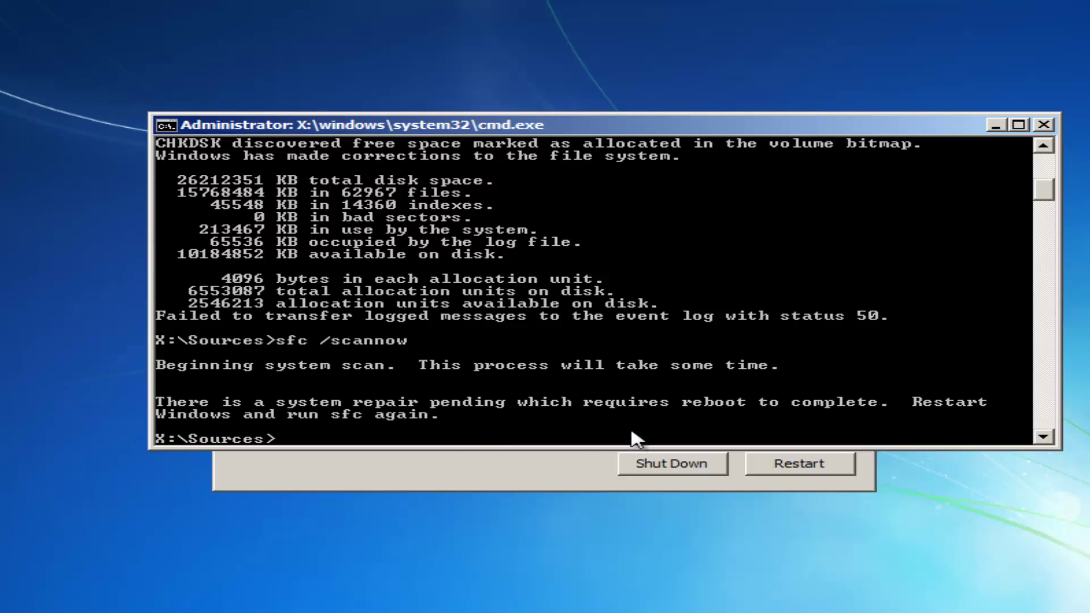
scroll(710, 329, down, 6)
scroll(711, 329, up, 7)
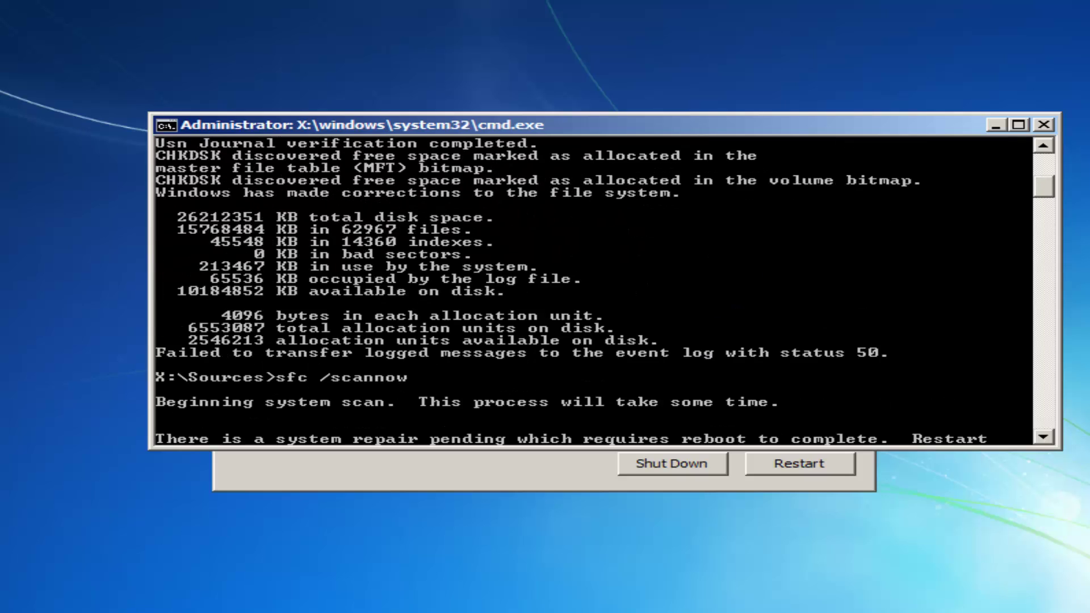
- Close the recovery cmd.exe window to return to System Recovery Options
click(1045, 127)
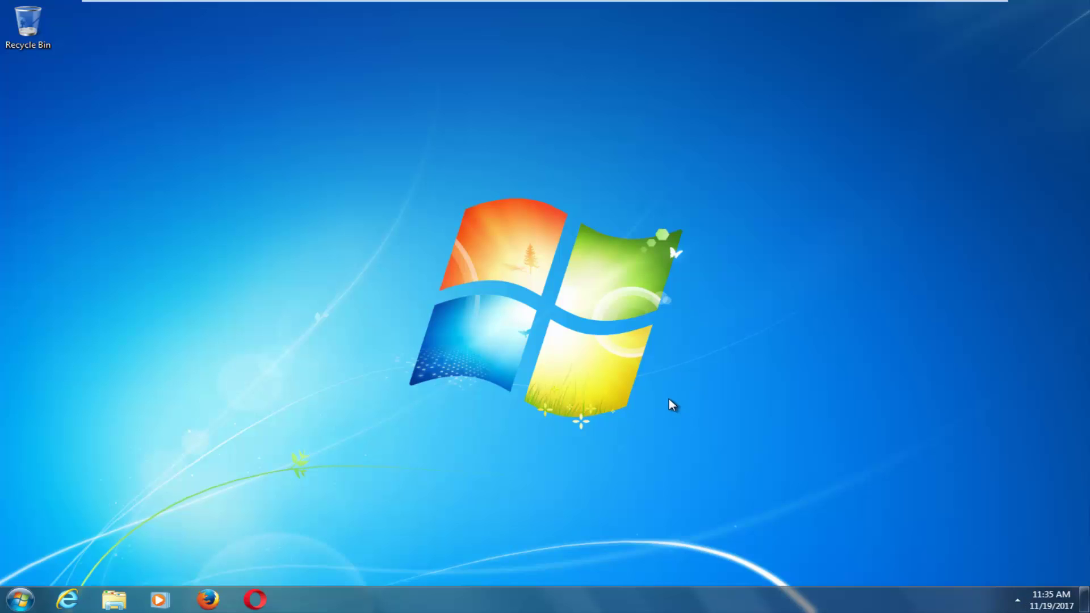
- Search the Start menu for 'command prompt' and run it as administrator
click(20, 602)
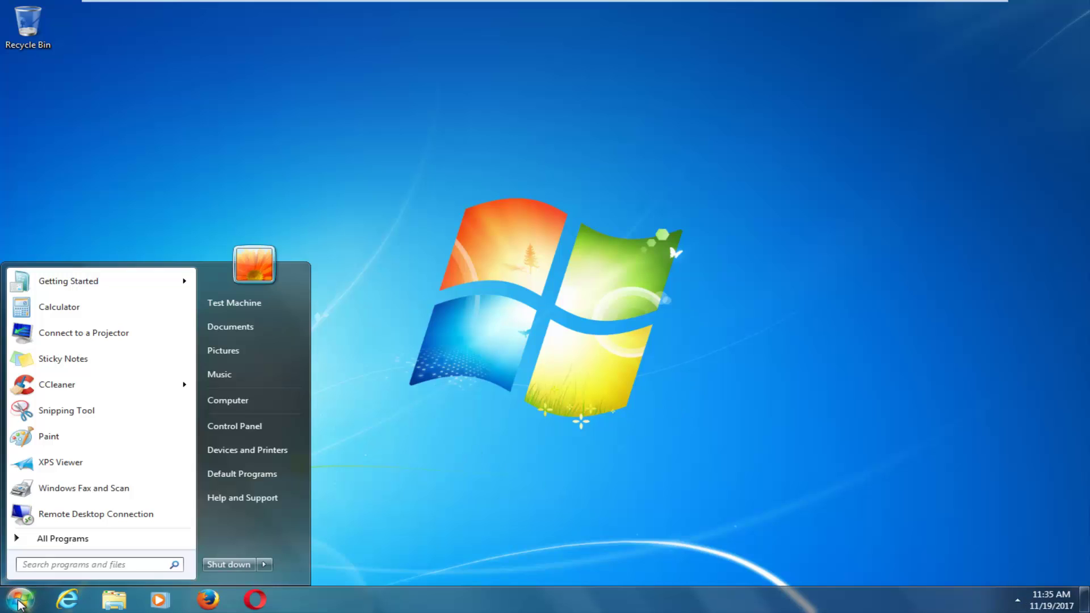
text(command prompt)
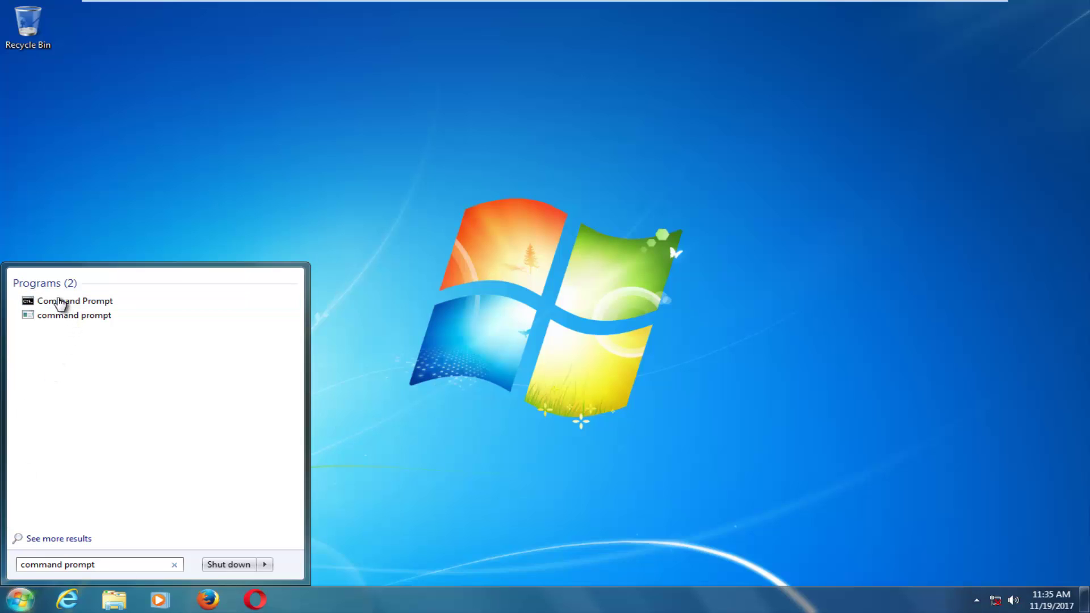
click(57, 299)
right_click(57, 299)
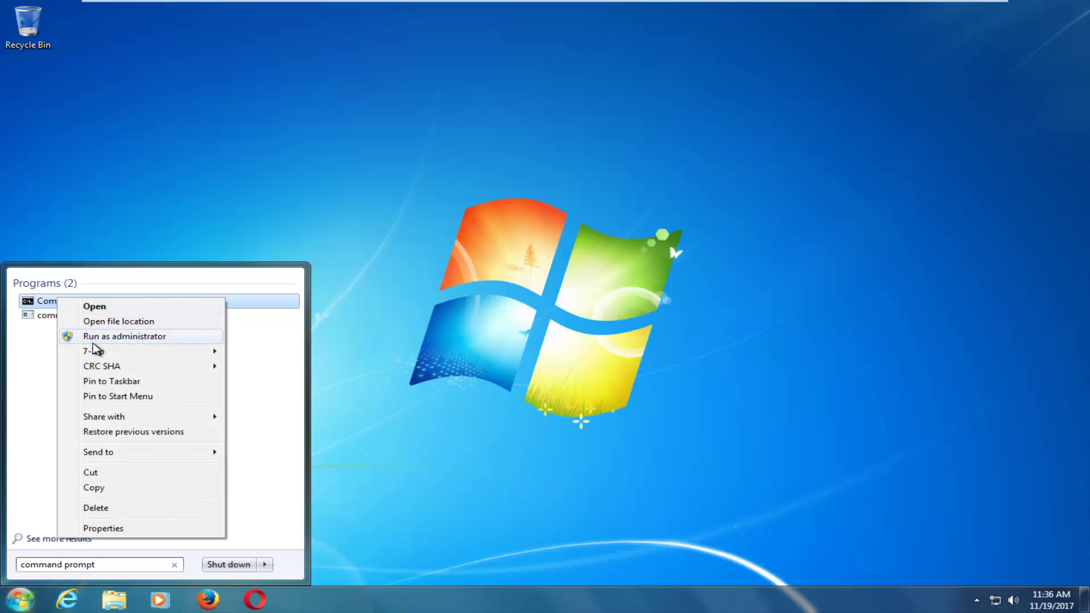
click(114, 336)
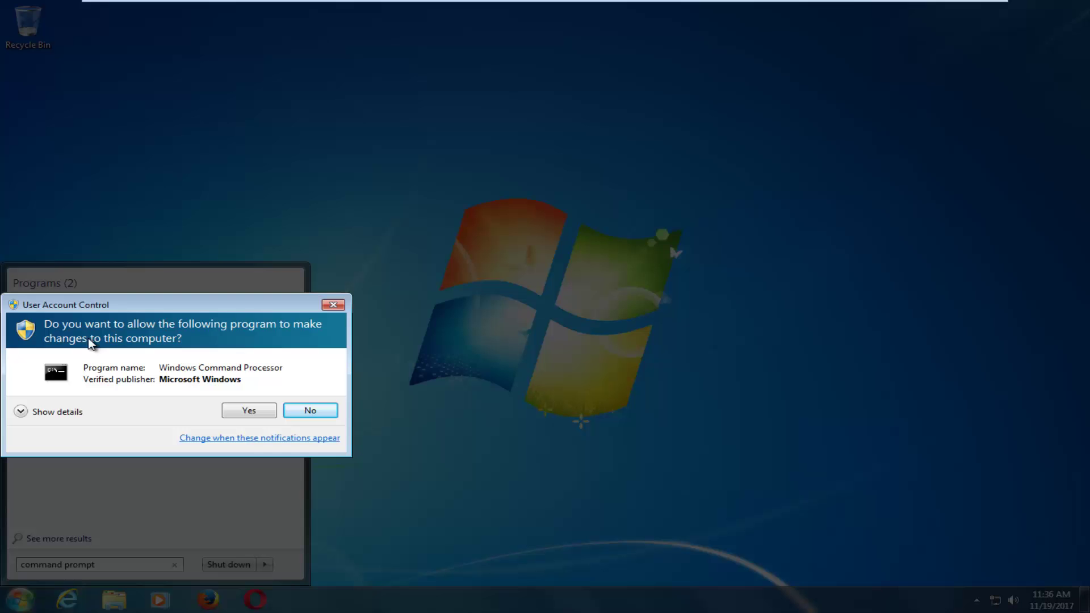
- Accept the UAC prompt and start sfc /scannow in the Administrator Command Prompt
click(251, 412)
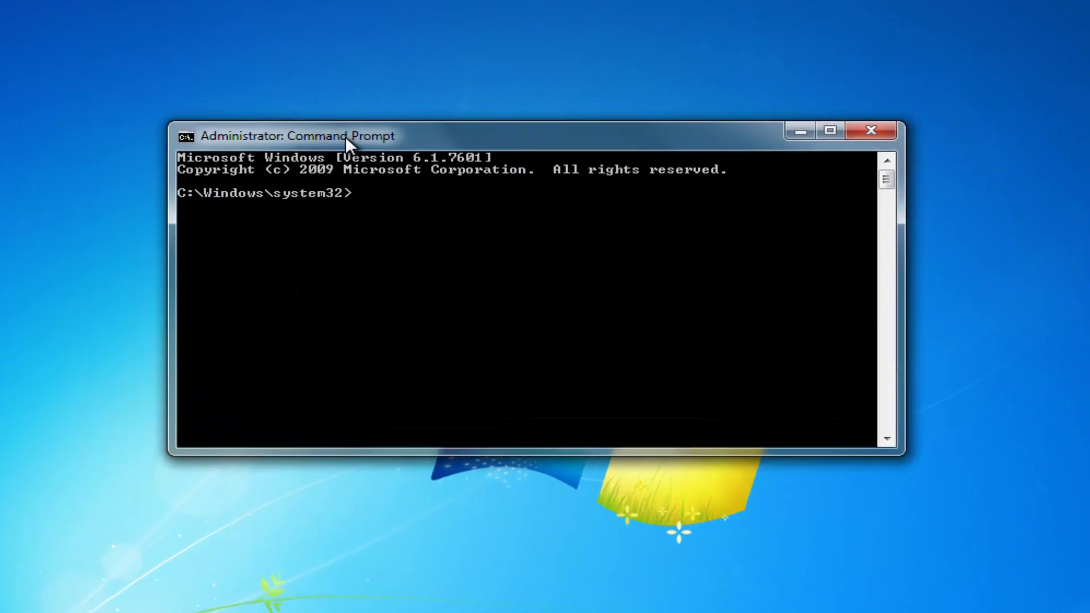
text(sfc)
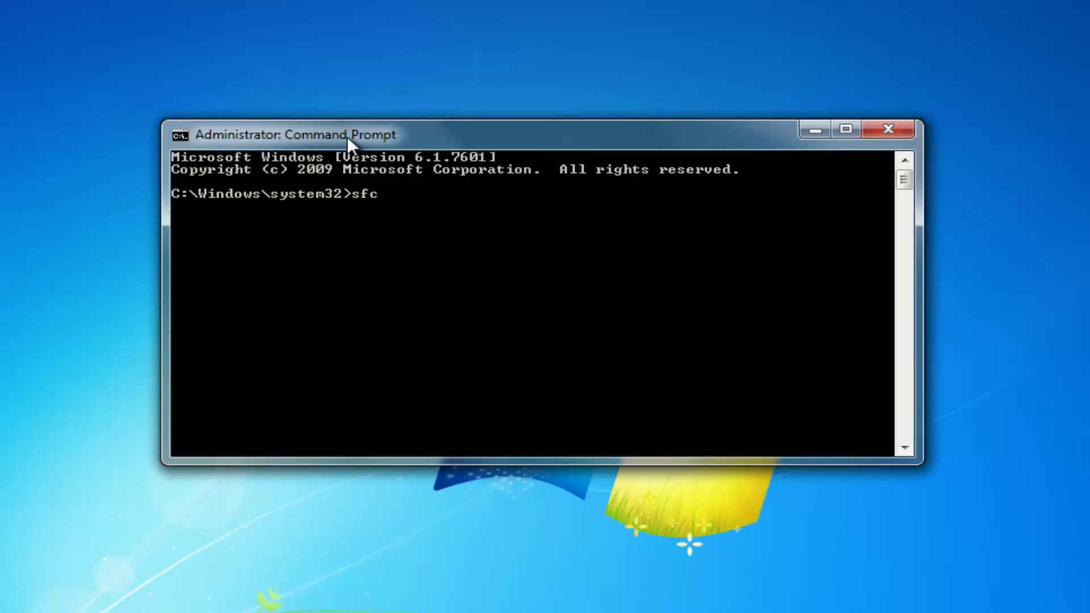
text( /scannow)
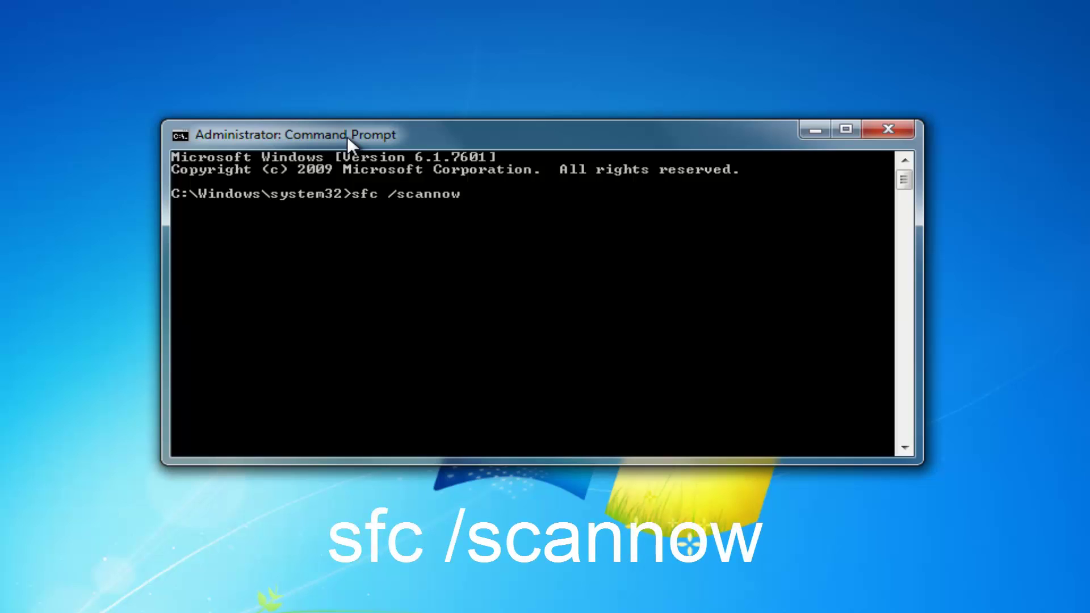
key(Return)
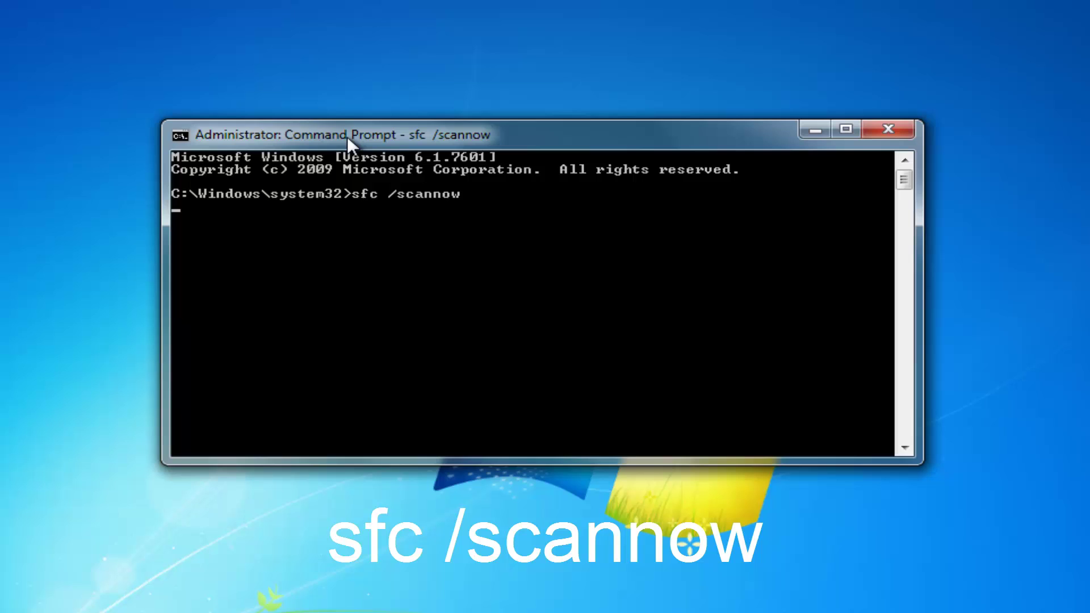